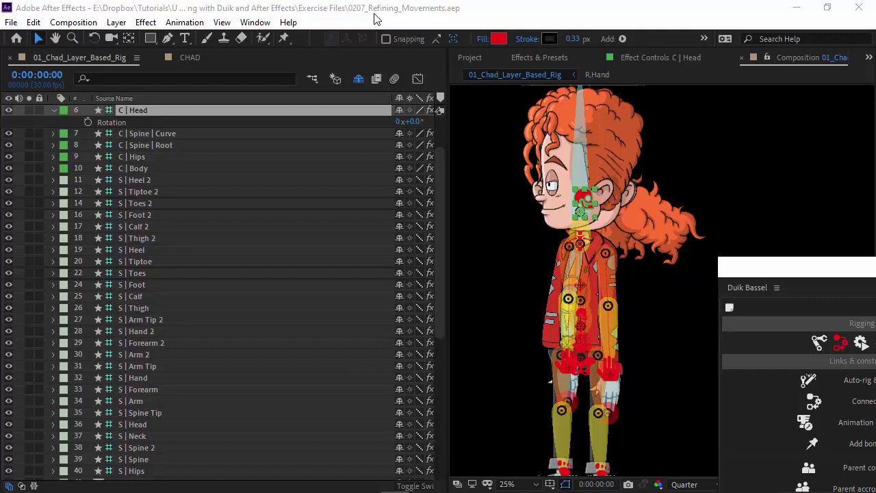
Hide the skeleton structure layers from S | Heel 2 through S | Hips, then select L.foot.
click(148, 179)
scroll(150, 203, down, 3)
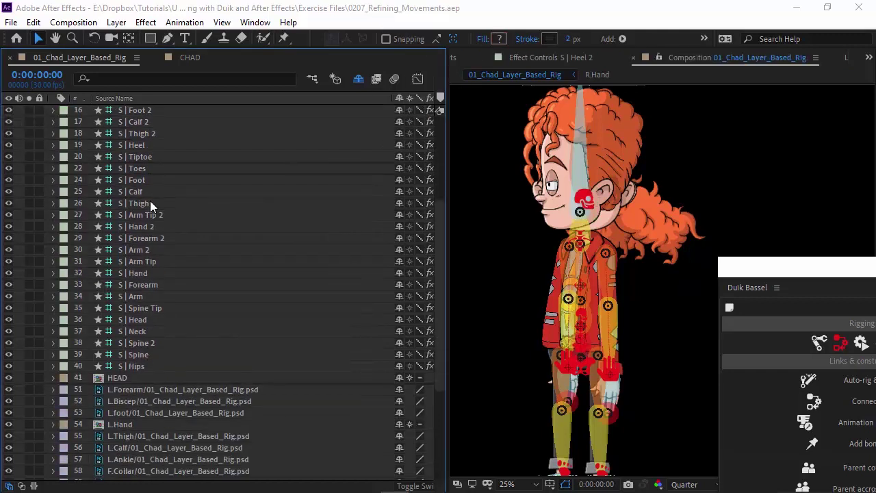
shift+click(136, 364)
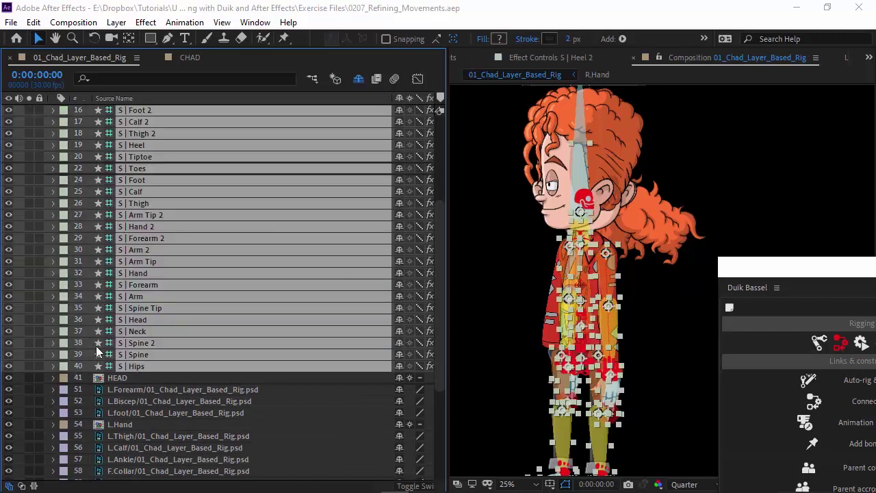
click(9, 367)
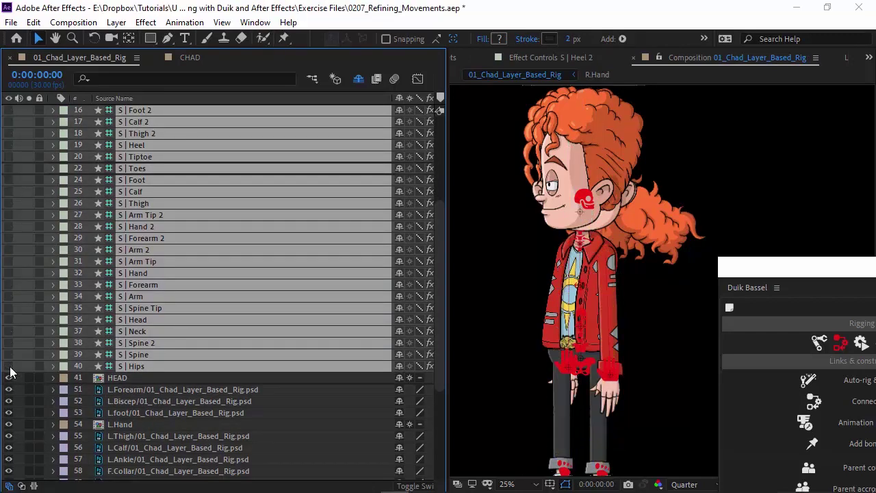
click(123, 412)
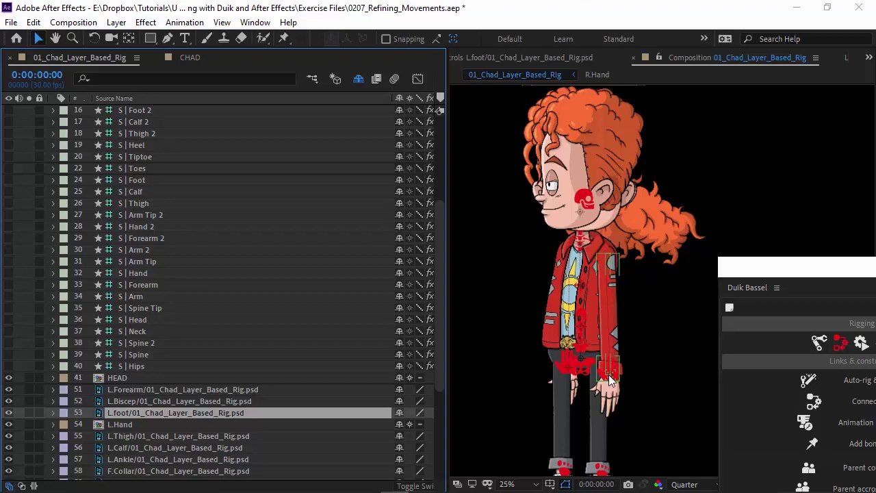
Raise the hand controller to Chad's chest, then stretch the arm straight out in front.
drag(610, 380, 521, 222)
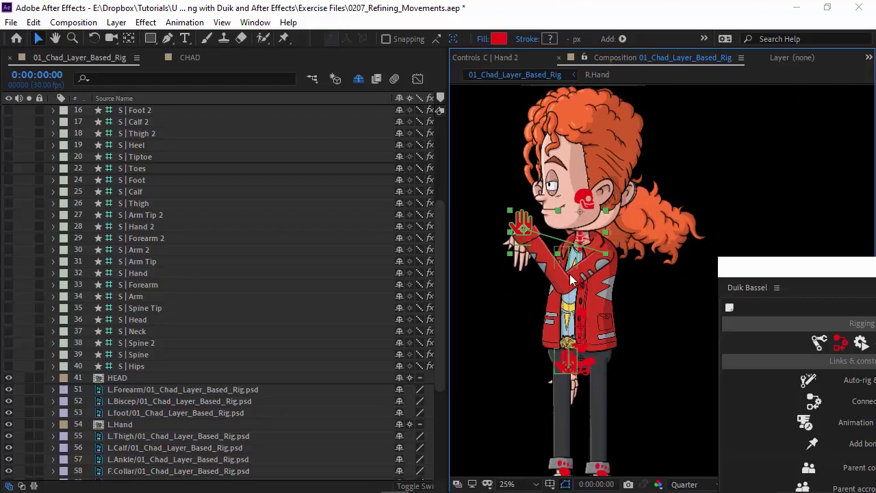
drag(516, 228, 492, 279)
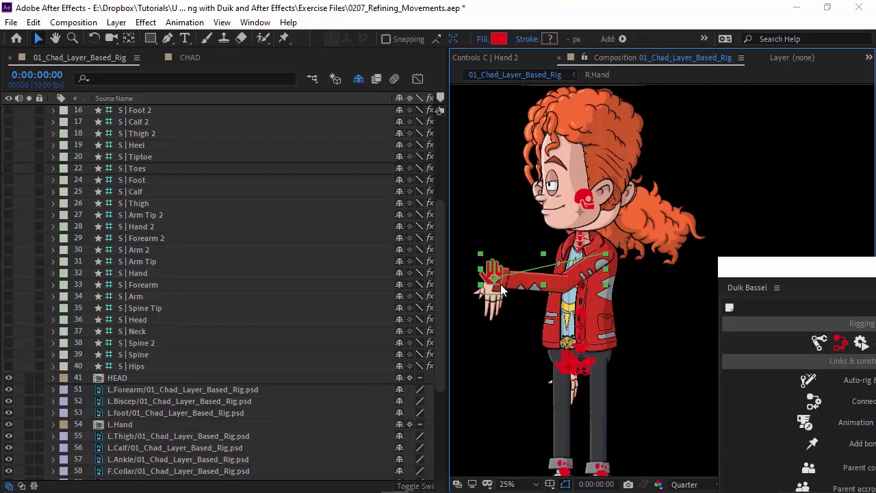
Select the L.Forearm artwork layer and start renaming it.
click(521, 286)
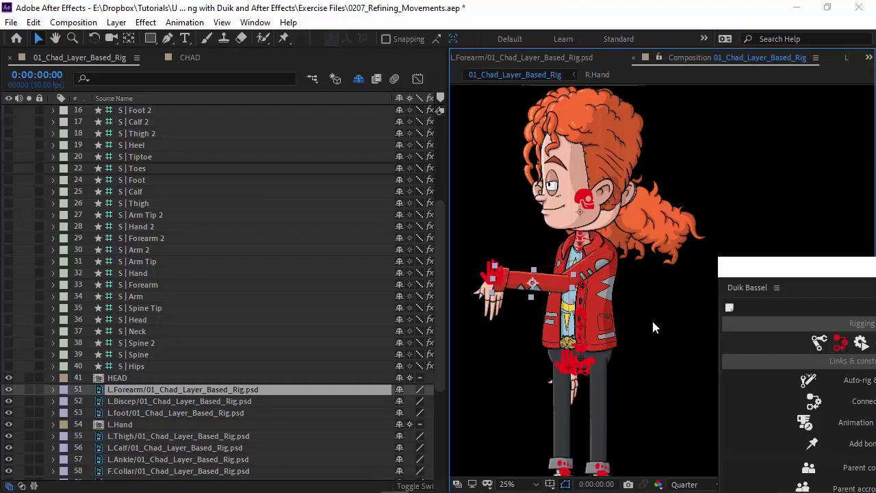
key(Return)
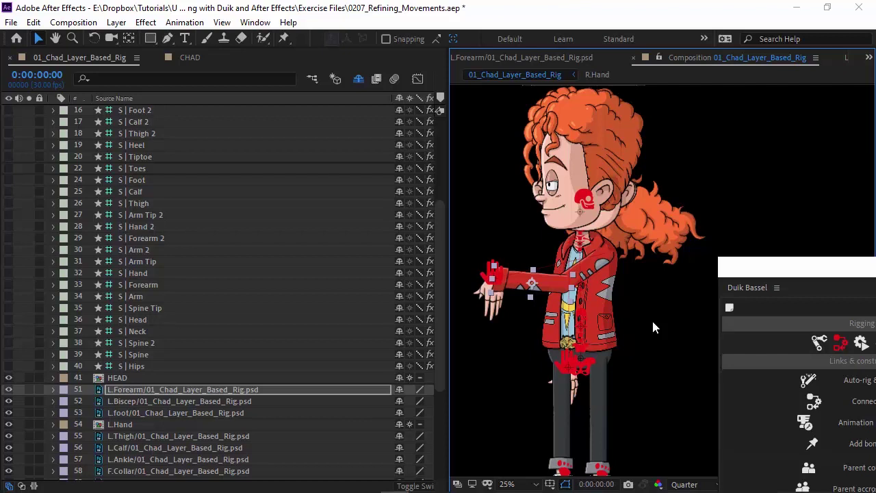
Select the hand controller and switch the timeline to show layer names.
click(487, 279)
scroll(189, 197, up, 5)
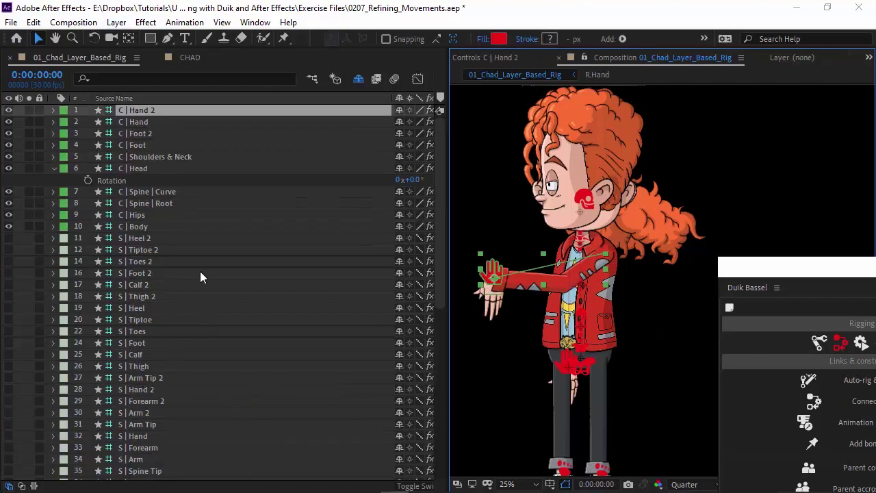
click(304, 99)
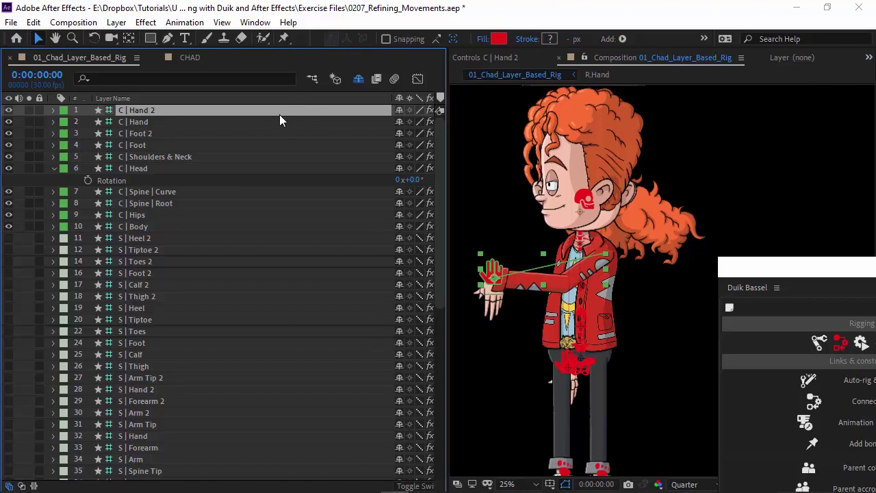
Set C | Hand 2 Position to 0, 0, then select the forearm artwork.
key(p)
click(409, 122)
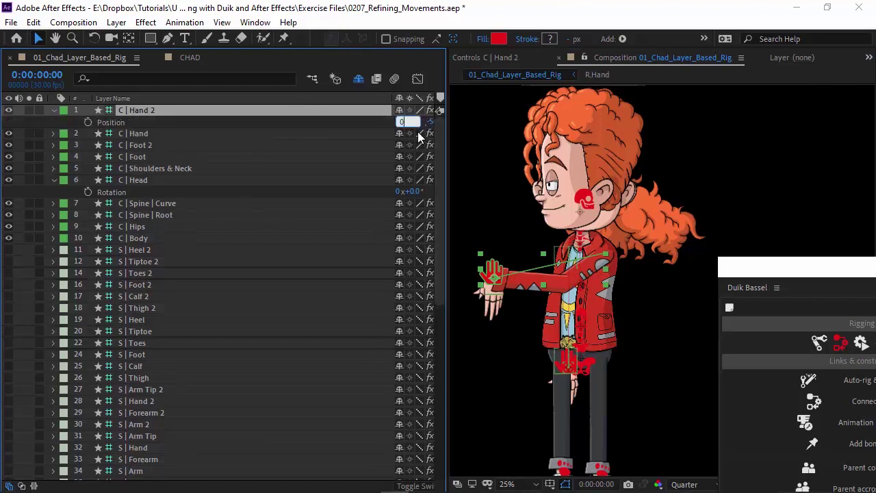
text(0,-564.0)
key(Return)
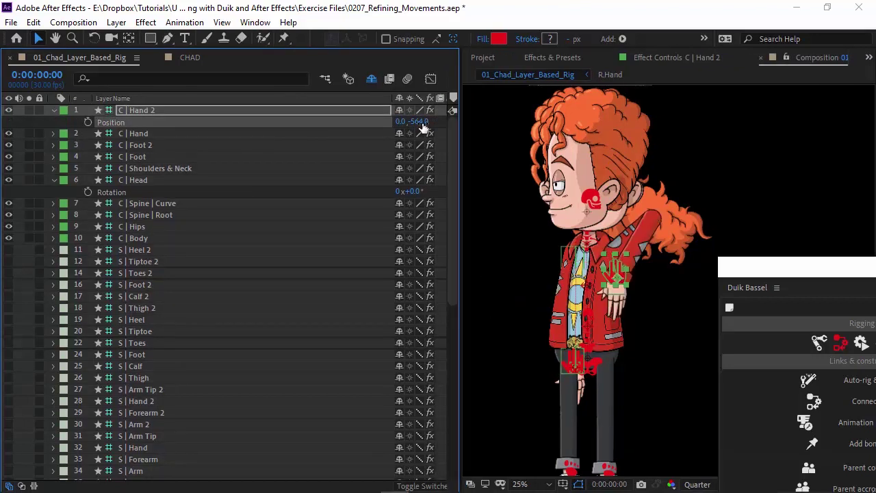
click(419, 122)
text(0)
key(Return)
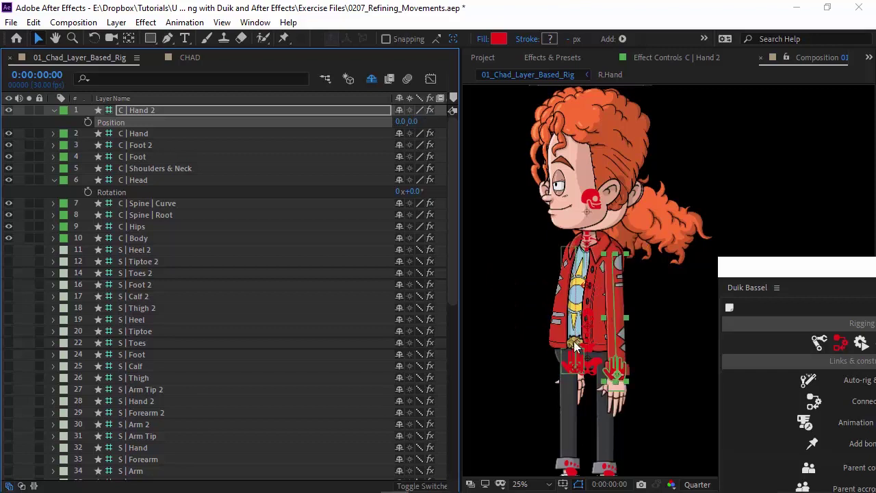
click(500, 289)
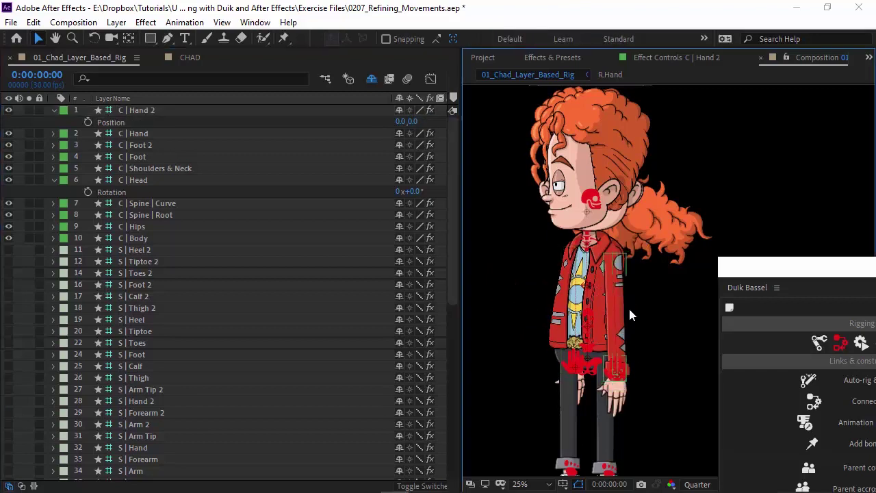
click(626, 318)
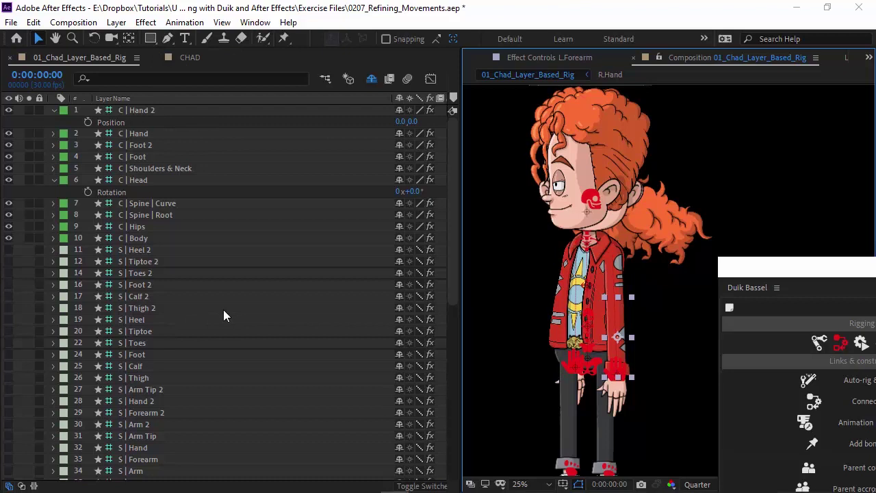
Select the L.Biscep and L.Forearm layers in turn, then deselect everything.
scroll(223, 310, down, 10)
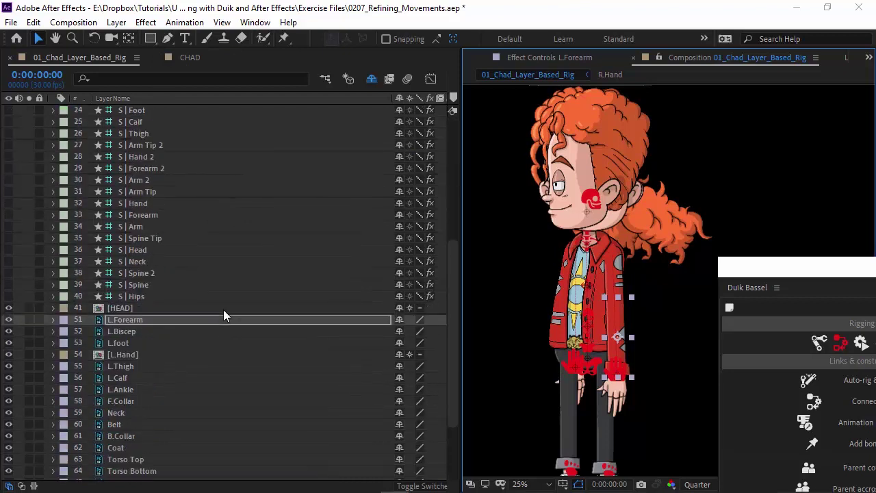
click(131, 332)
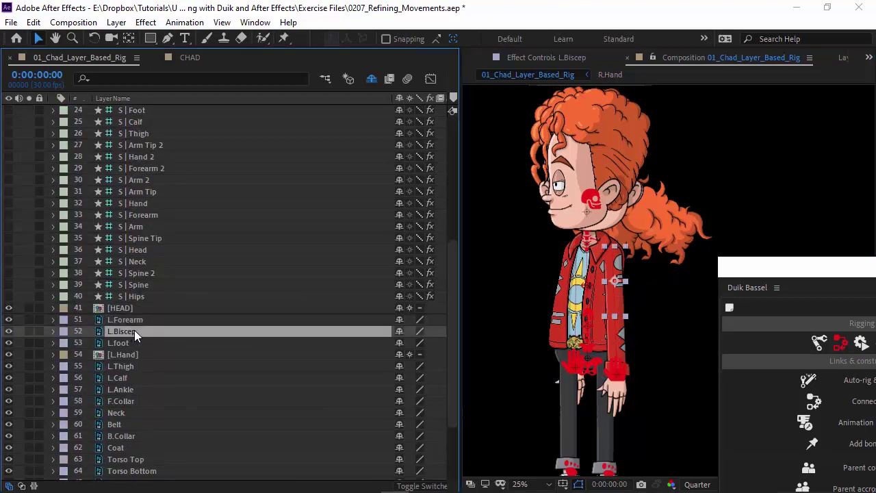
click(133, 320)
click(133, 331)
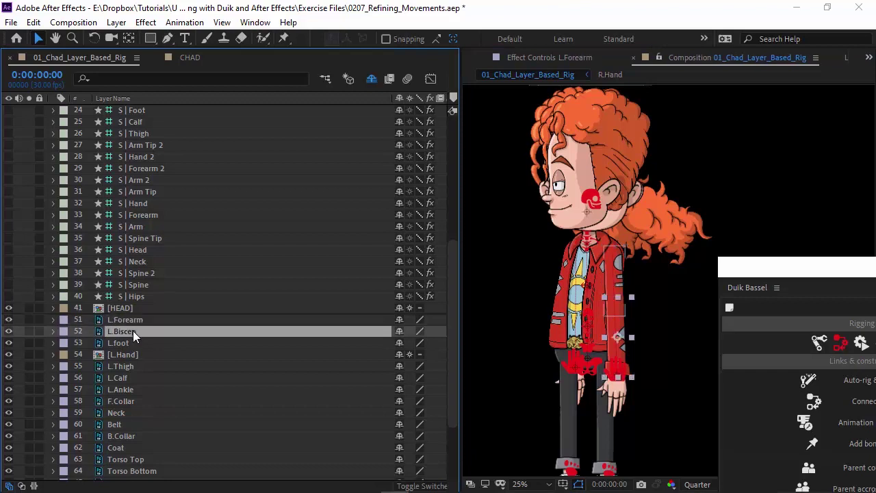
click(491, 357)
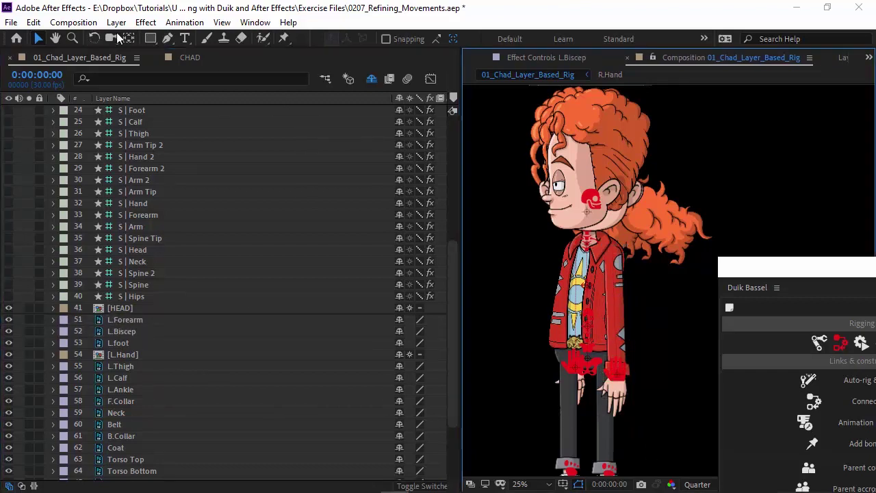
Set the Ellipse tool's fill to the jacket red D03823, adjust stroke, and hide L.Biscep.
drag(151, 41, 204, 66)
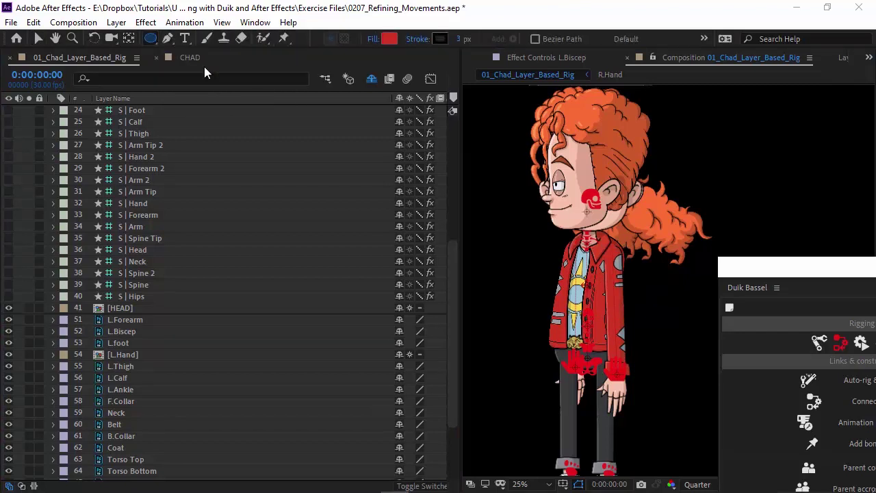
click(388, 39)
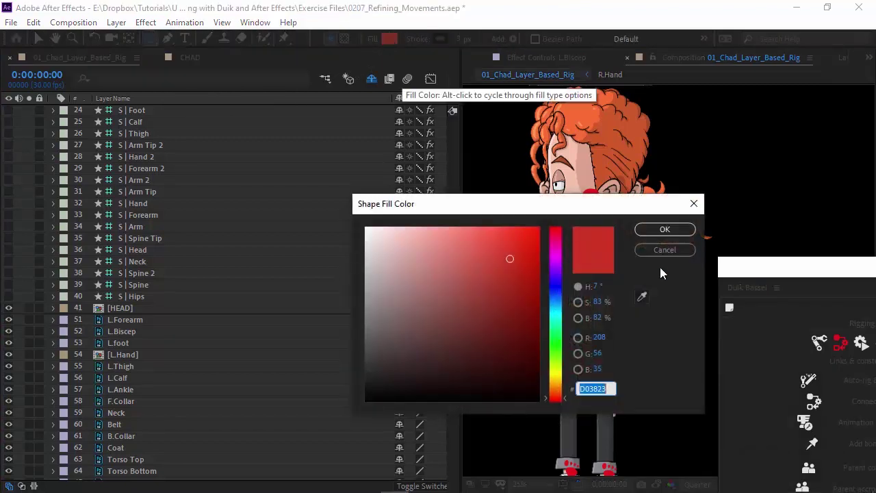
click(641, 297)
click(627, 201)
drag(630, 204, 424, 181)
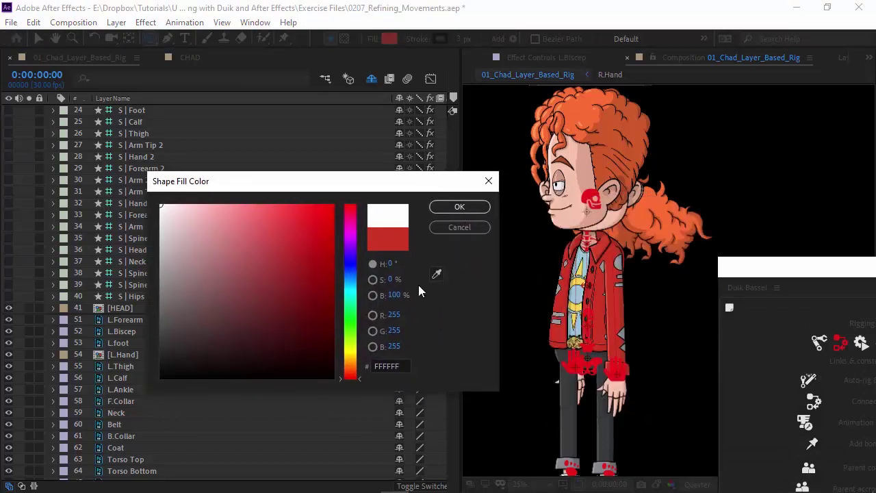
click(436, 274)
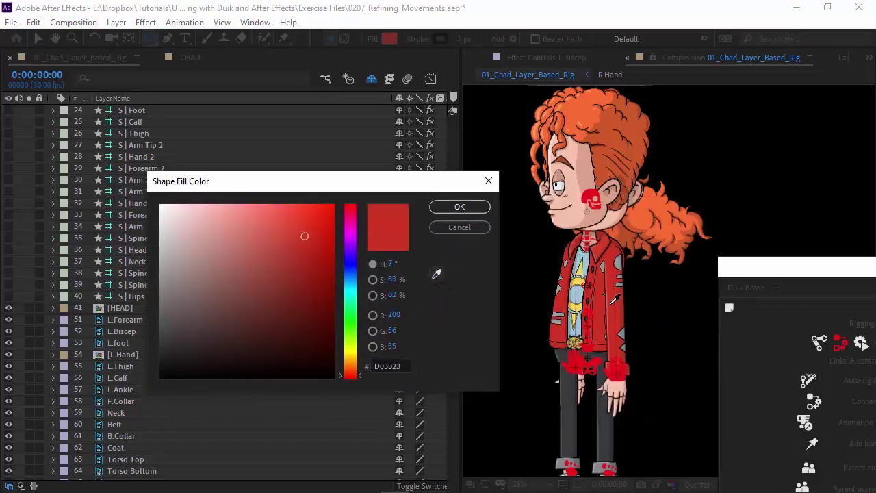
click(614, 295)
click(483, 209)
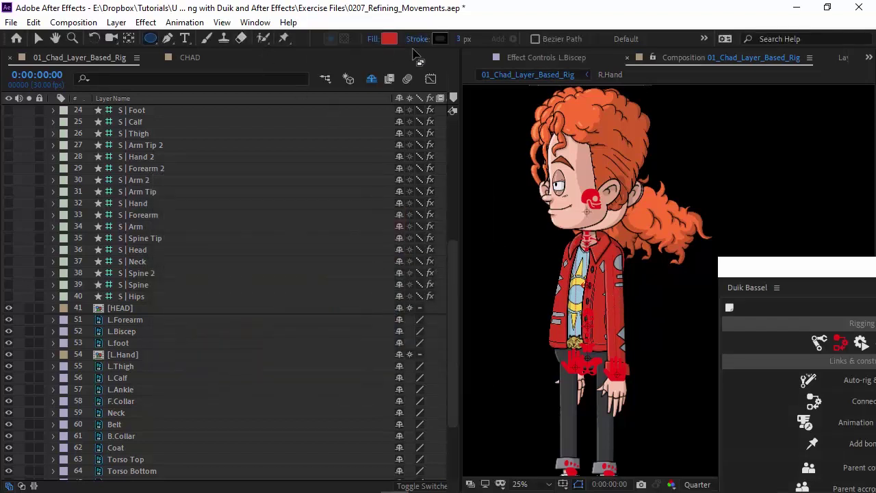
alt+click(446, 39)
click(8, 331)
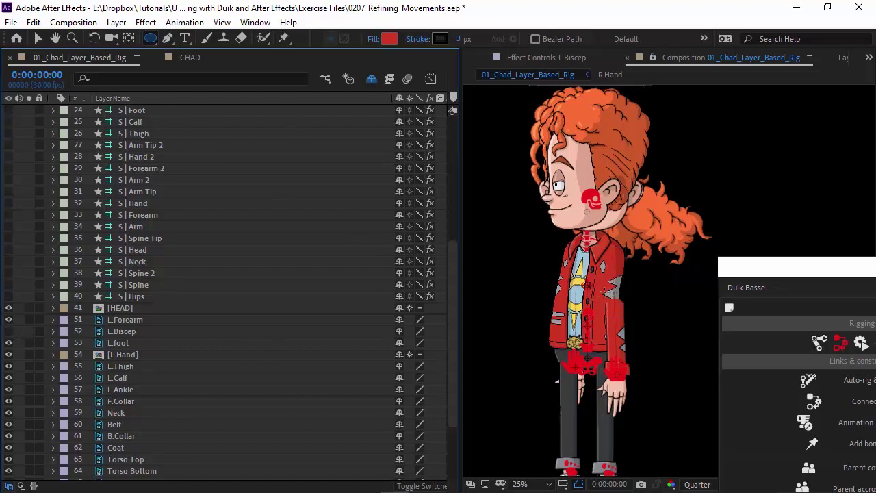
Draw a small red ellipse on the coat, nudge it into place, and select Shape Layer 1.
drag(603, 289, 622, 309)
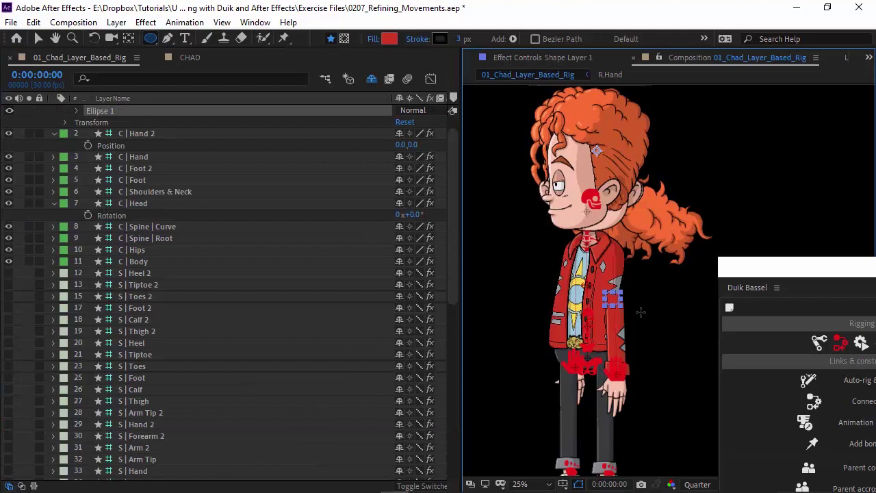
key(shift+Down)
key(shift+Down)
key(shift+Right)
key(shift+Down)
key(shift+Right)
key(shift+Down)
key(shift+Right)
key(shift+Down)
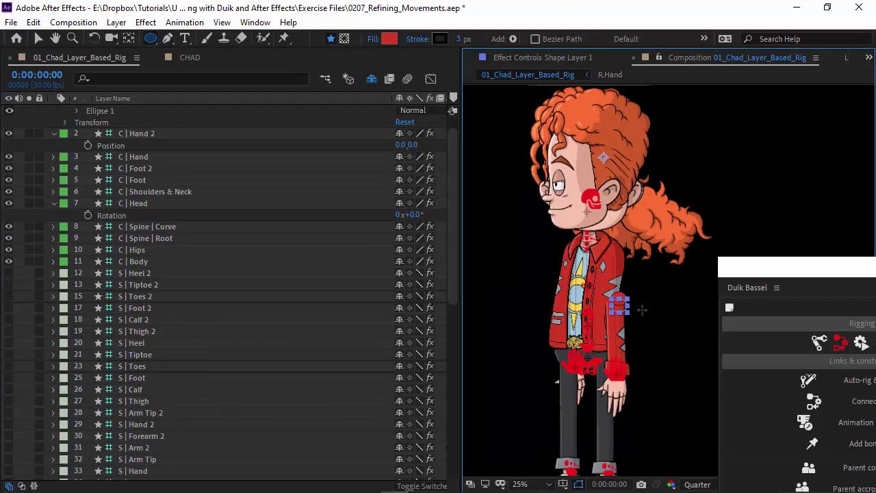
key(shift+Up)
key(shift+Up)
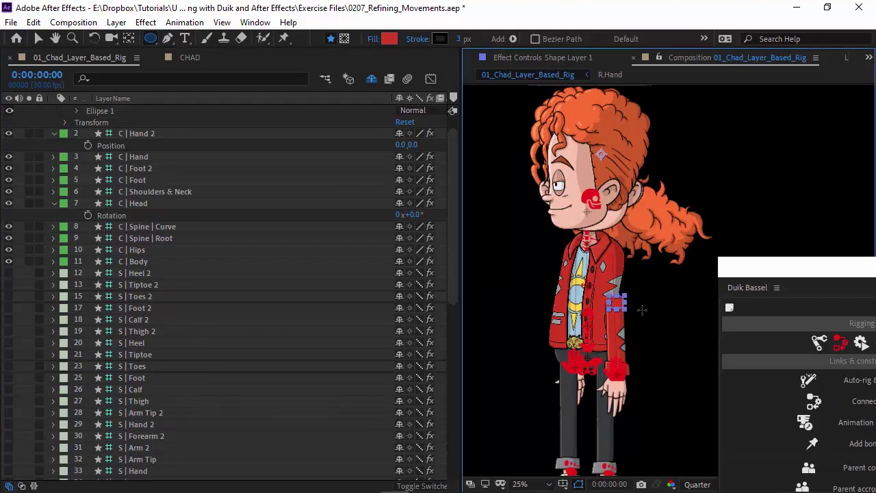
scroll(217, 194, up, 1)
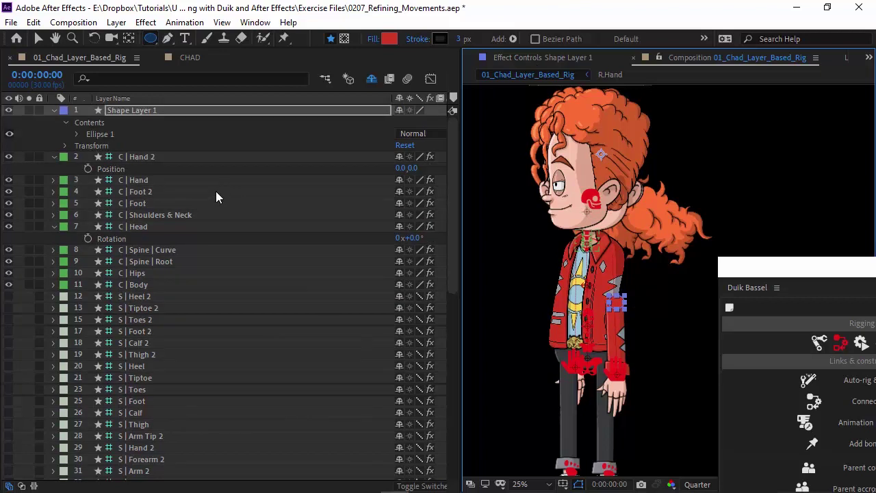
click(185, 111)
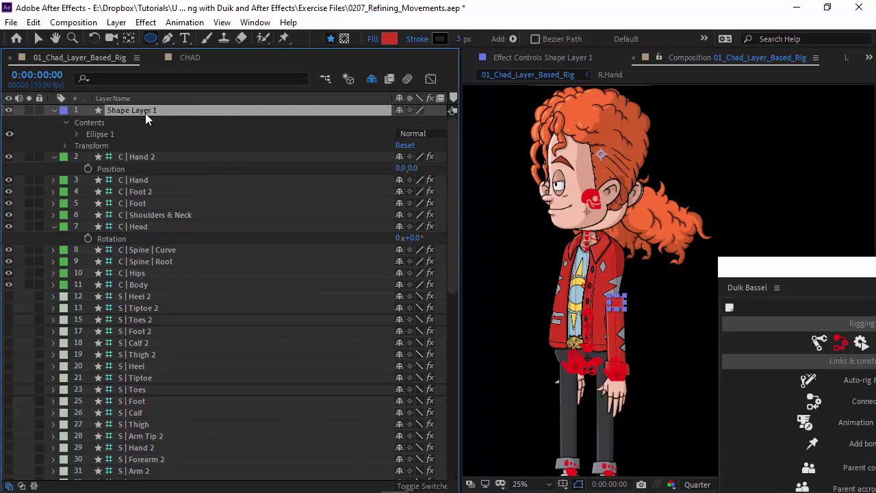
drag(460, 141, 570, 139)
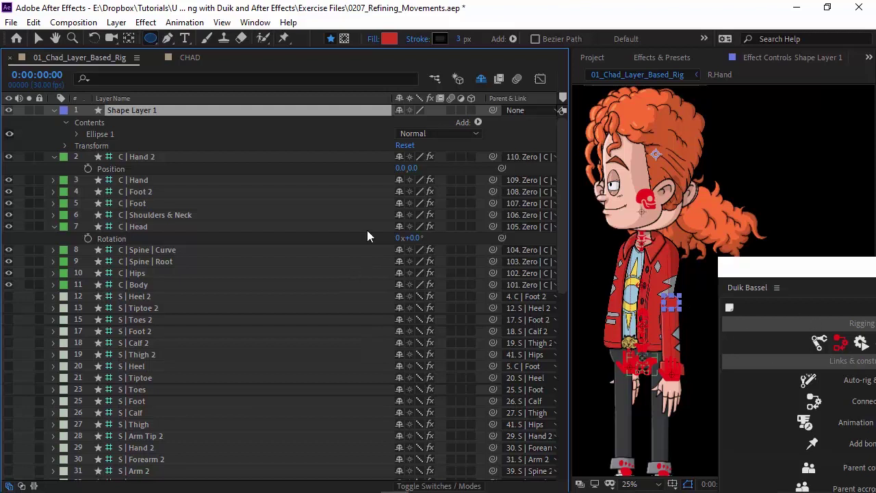
Delete Shape Layer 1 and make the L.Biscep layer visible again.
key(Delete)
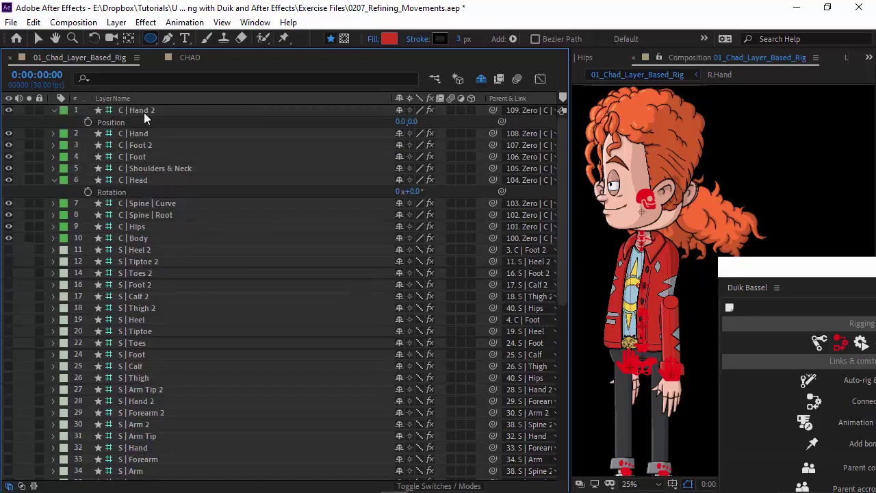
scroll(184, 311, down, 4)
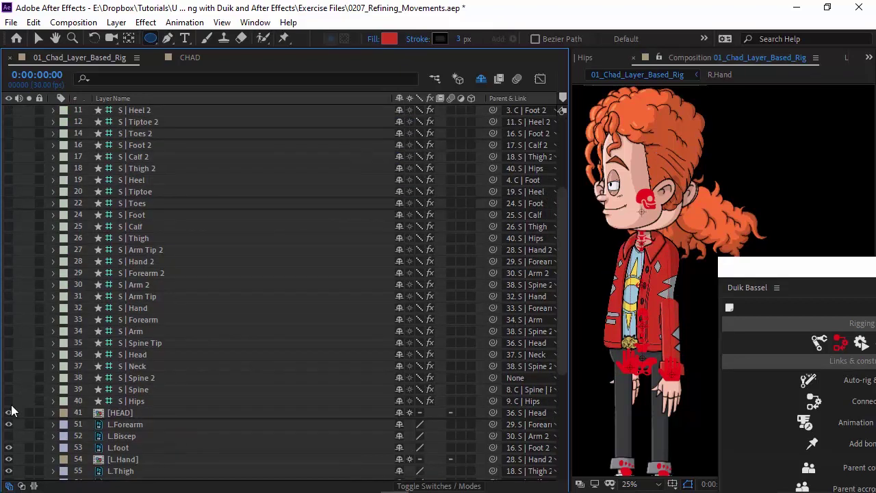
click(8, 436)
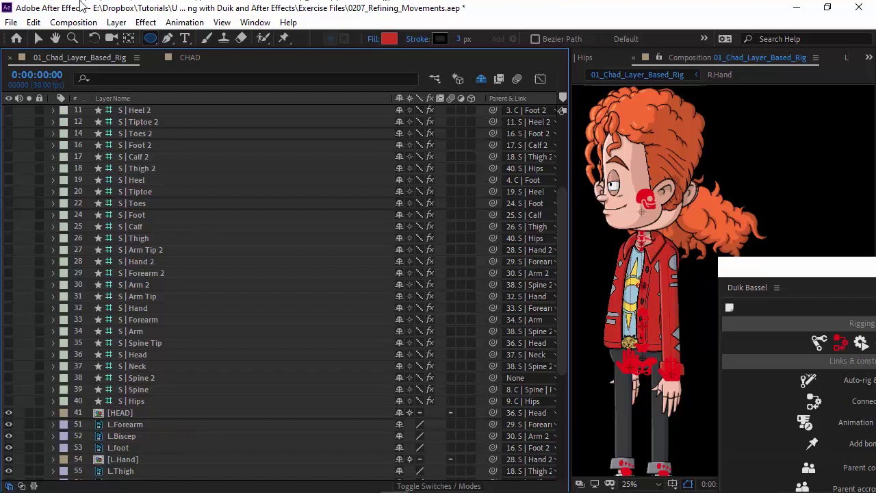
Test the arm IK by dragging the hand controller up, left, down and back up.
click(37, 39)
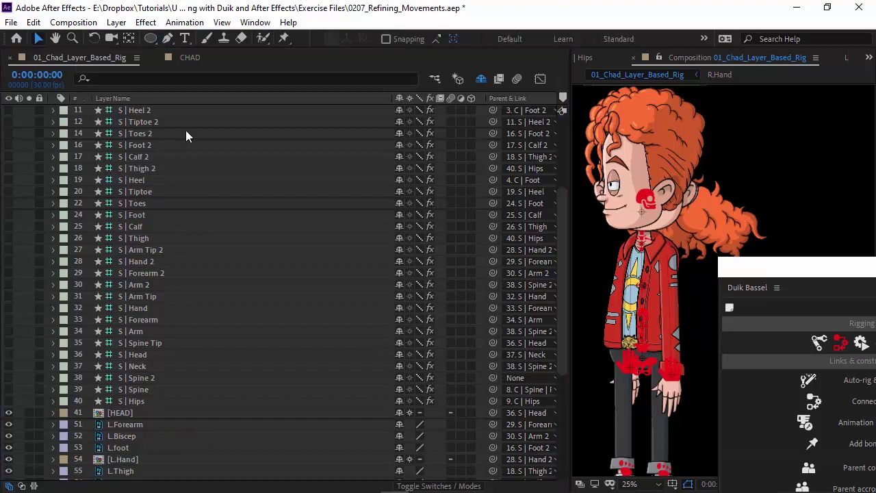
click(618, 353)
drag(618, 353, 578, 308)
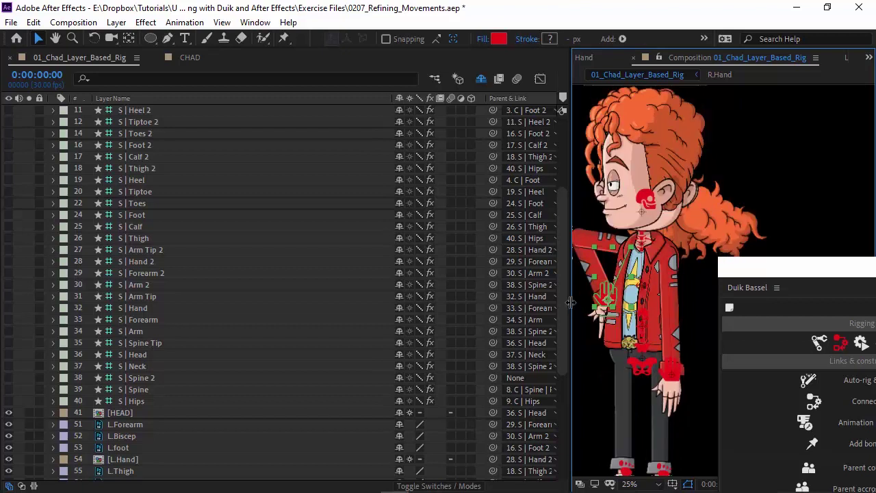
drag(570, 302, 432, 286)
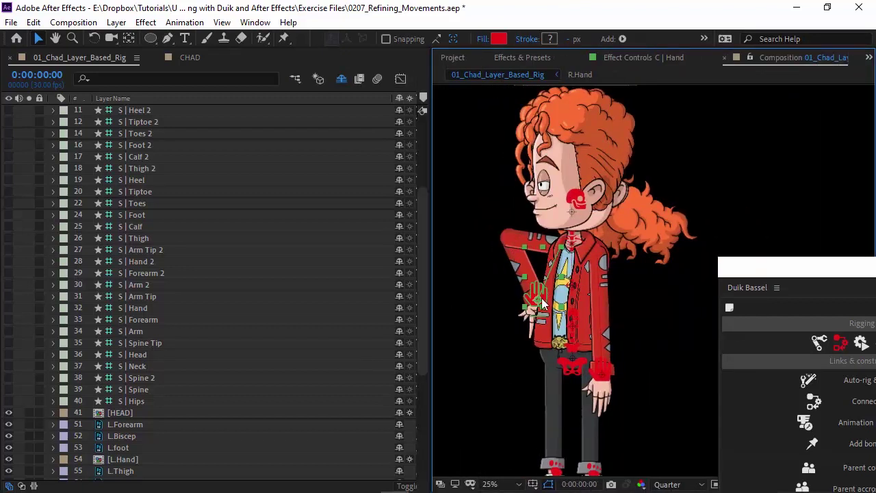
drag(537, 300, 484, 300)
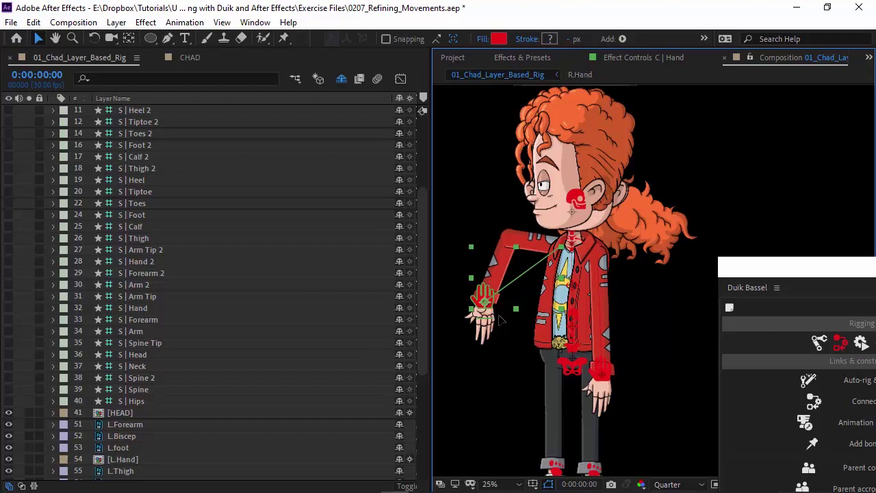
drag(499, 319, 554, 339)
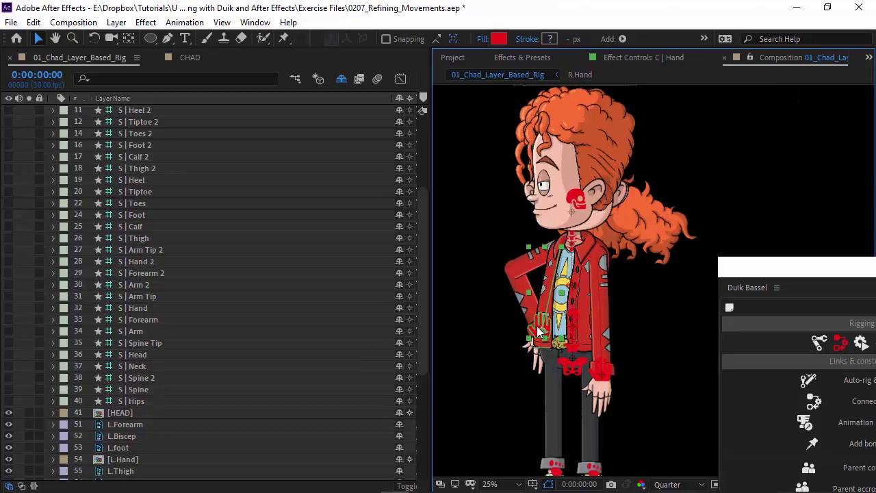
drag(538, 327, 504, 290)
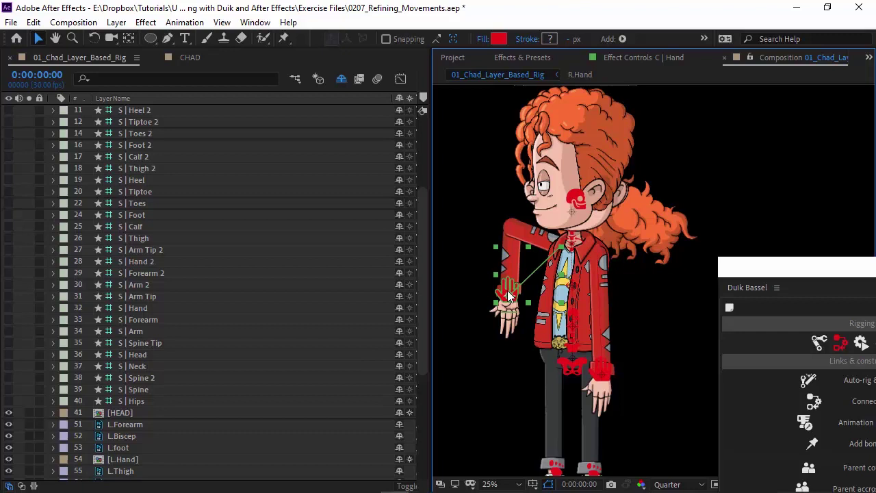
Enable Reverse on the C | Hand IK and raise the hand beside the face to check the bend.
click(621, 59)
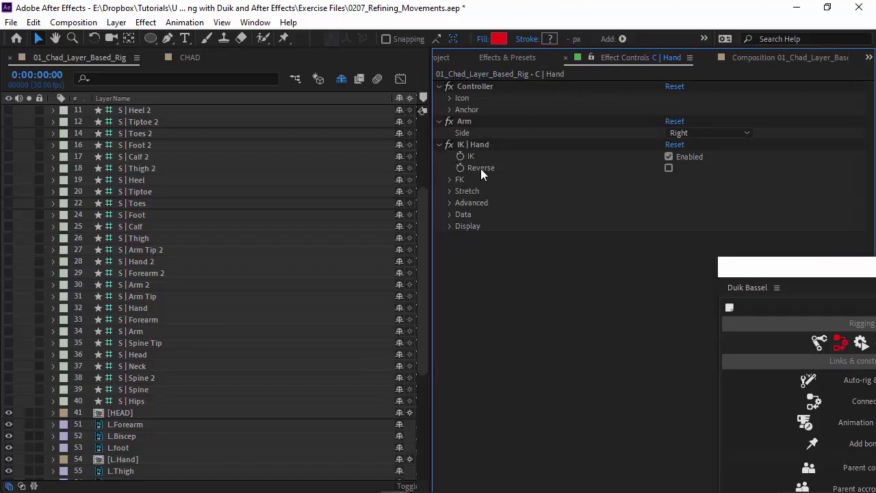
click(669, 167)
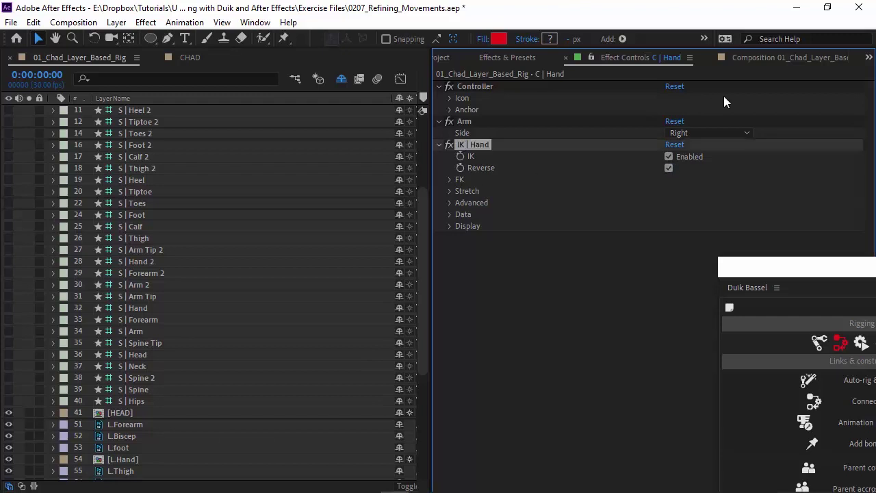
click(750, 56)
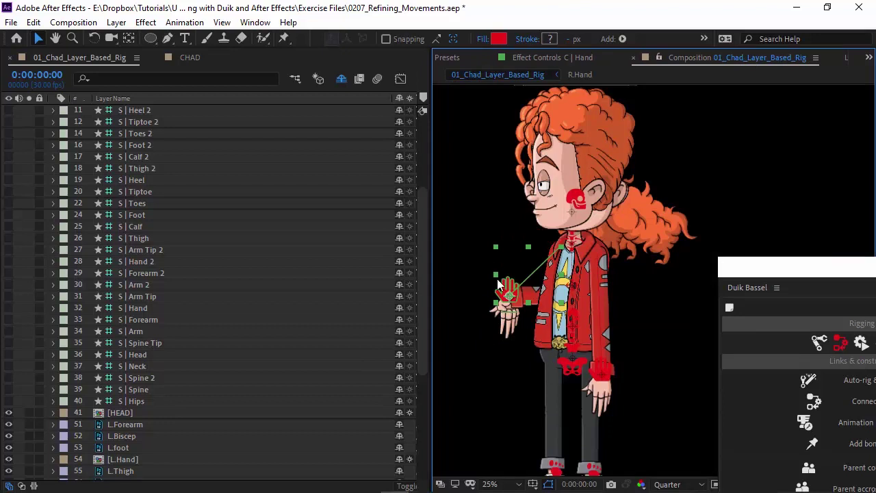
drag(509, 289, 470, 218)
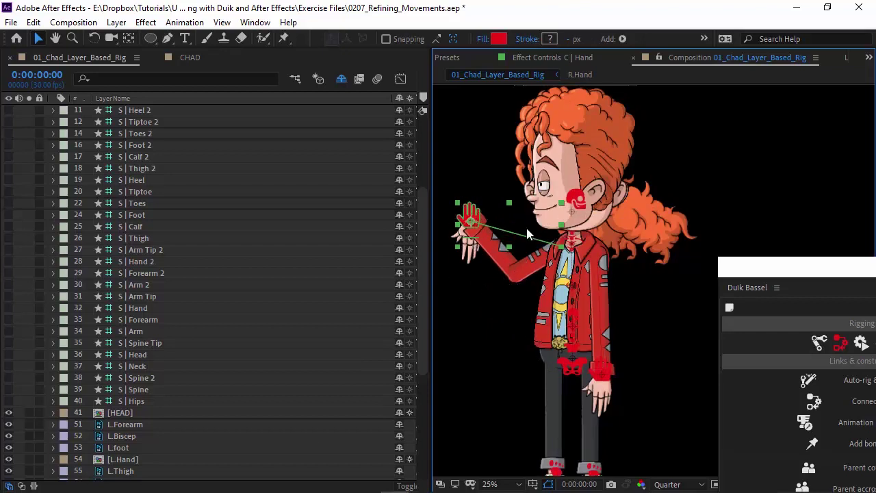
click(526, 59)
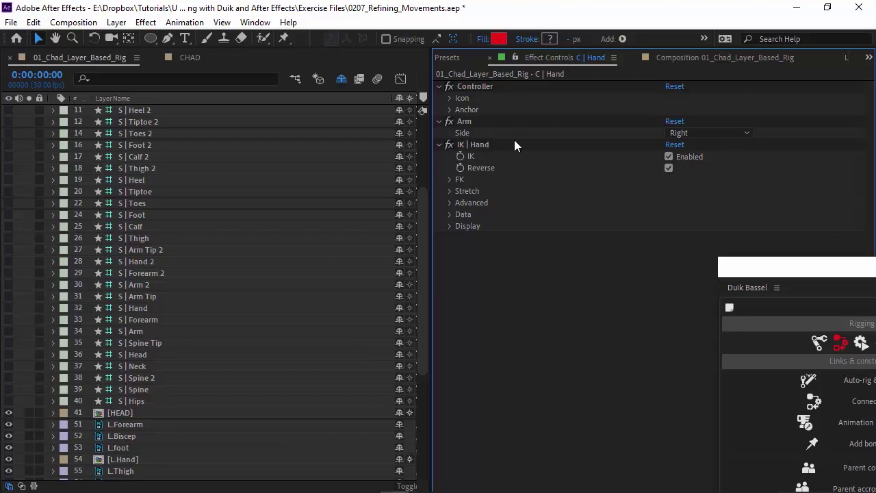
click(698, 58)
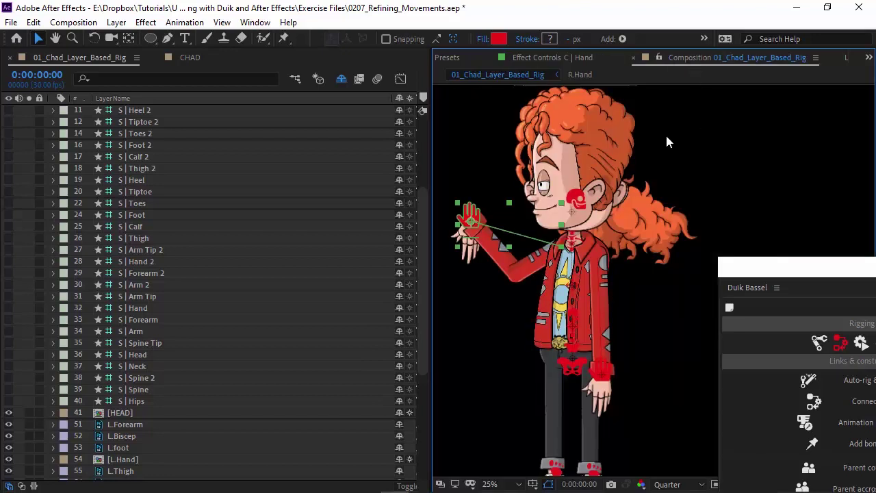
Reset the C | Hand controller's Rotation to 0x+0.0°.
drag(425, 211, 421, 81)
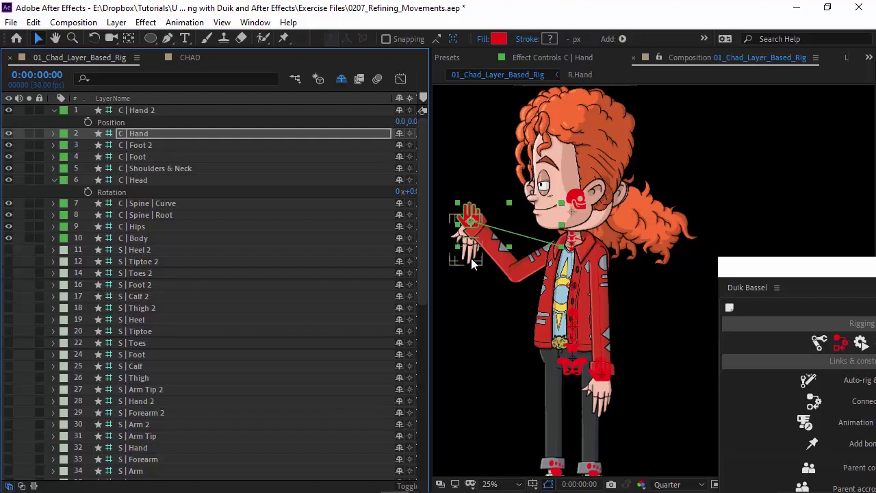
click(144, 135)
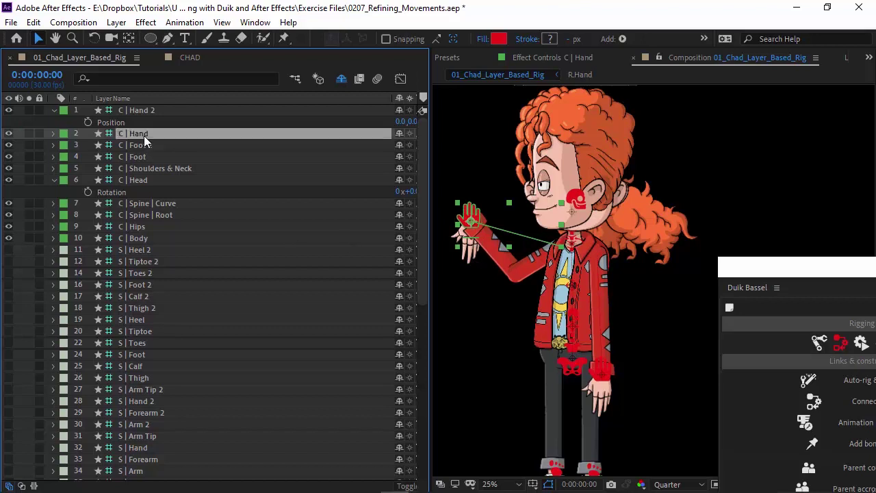
key(r)
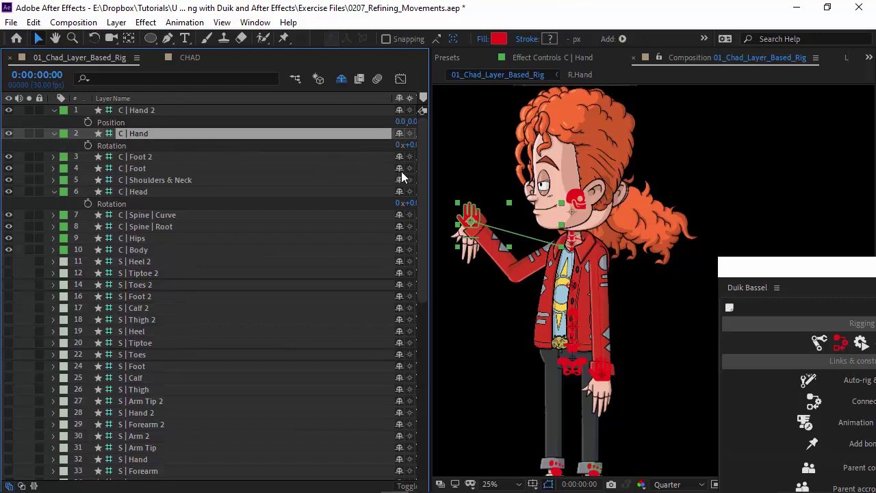
drag(429, 157, 562, 189)
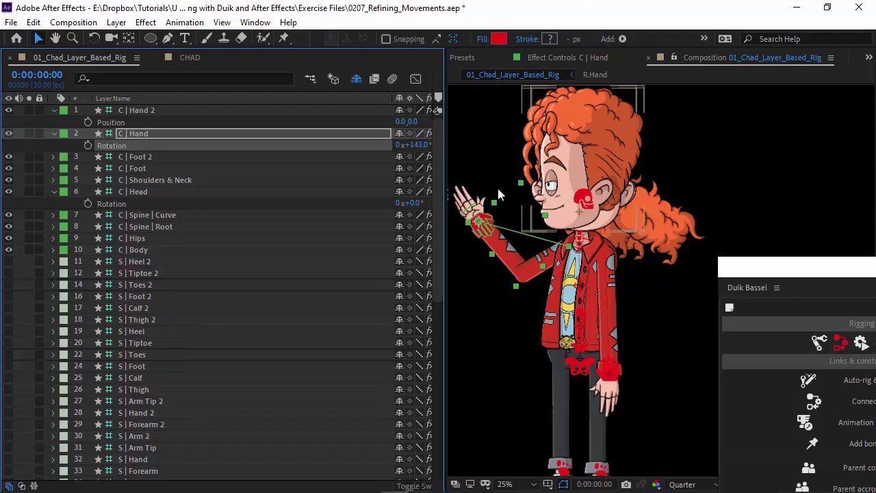
click(416, 145)
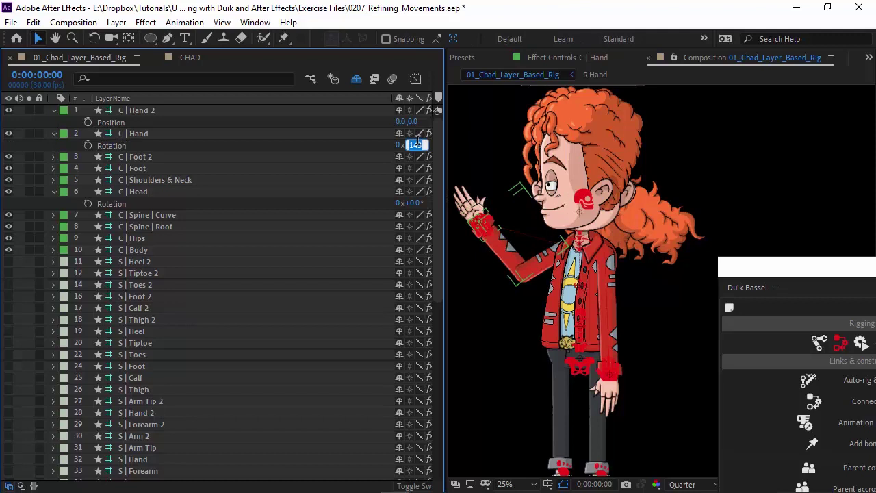
text(0)
key(Return)
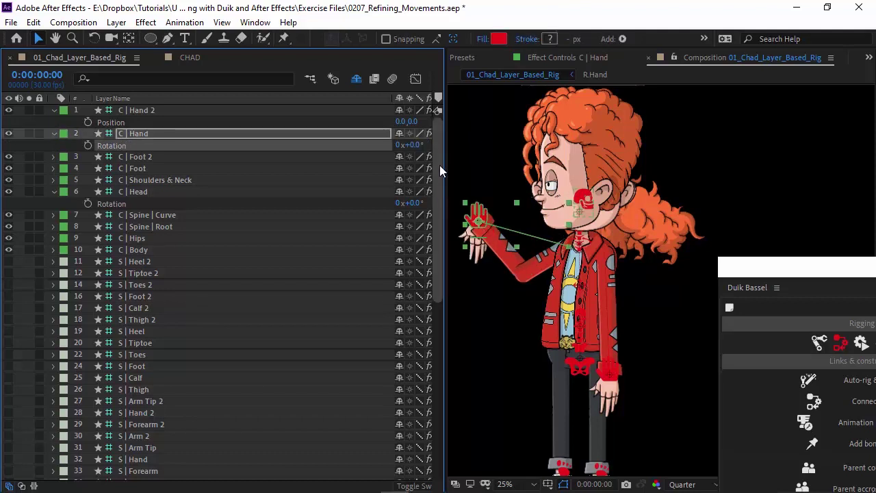
Set the C | Hand controller's Position to 0.0, 0.0.
key(p)
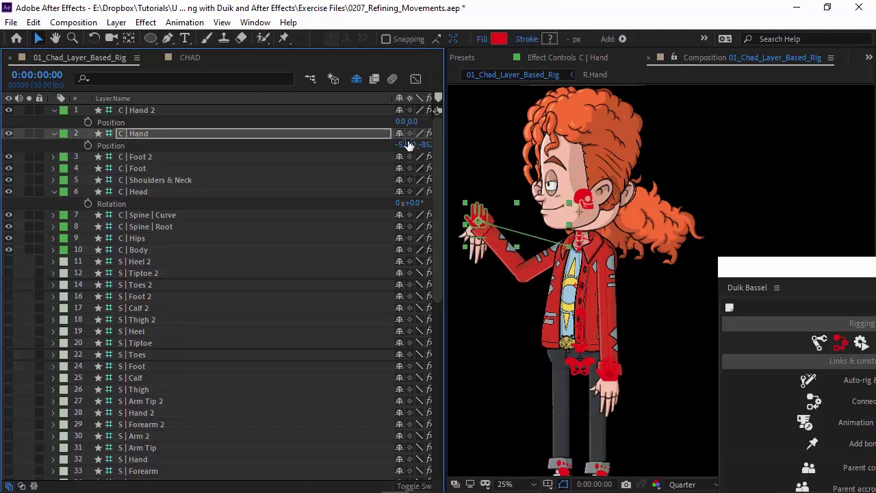
click(408, 145)
text(0)
drag(446, 143, 481, 143)
click(415, 144)
text(0)
key(Return)
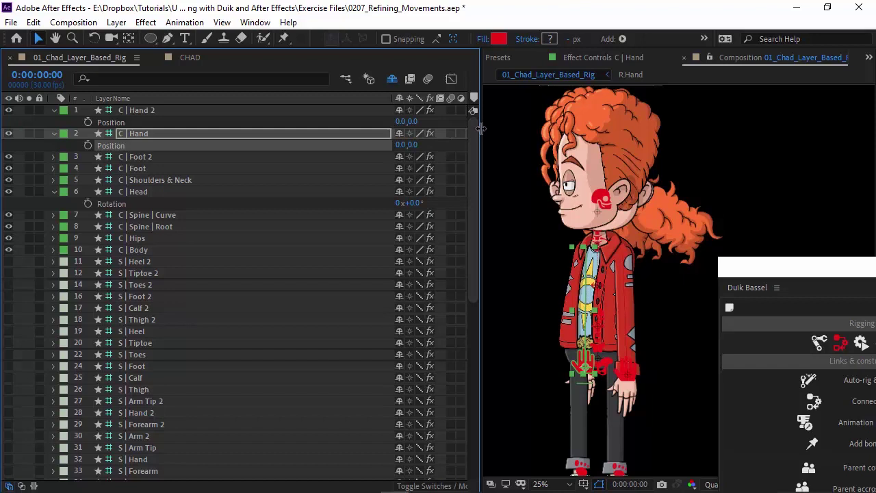
Lift the C | Foot and C | Foot 2 controllers upward so both knees bend.
drag(480, 128, 409, 126)
click(452, 204)
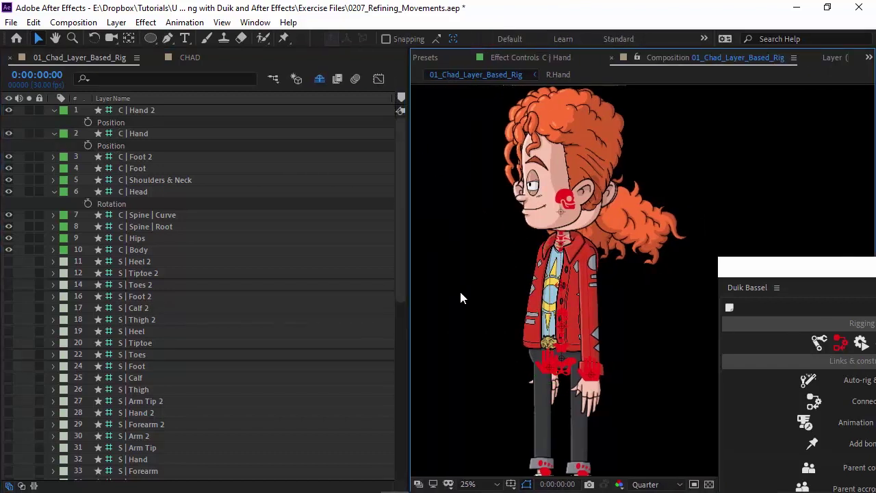
drag(461, 296, 447, 180)
click(526, 347)
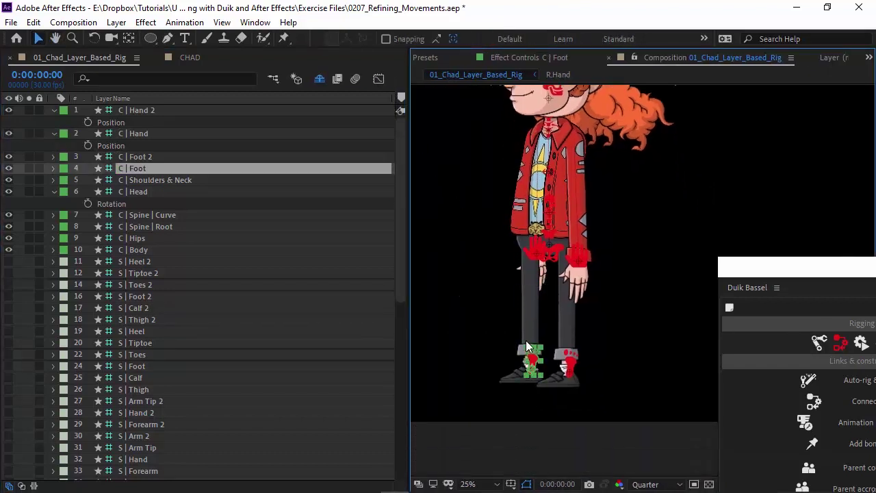
drag(527, 347, 510, 311)
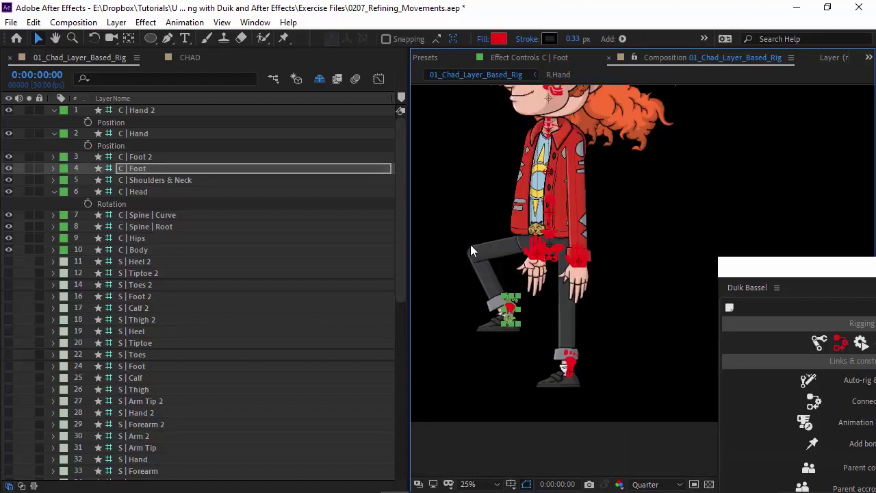
click(567, 371)
drag(566, 368, 556, 331)
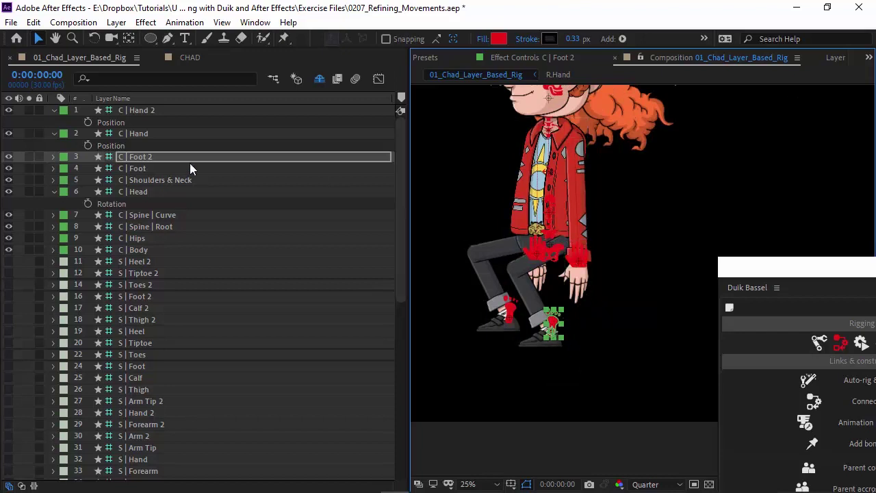
Drag L.Thigh, L.Calf and L.Ankle below Coat, just above Torso Top.
drag(401, 196, 402, 438)
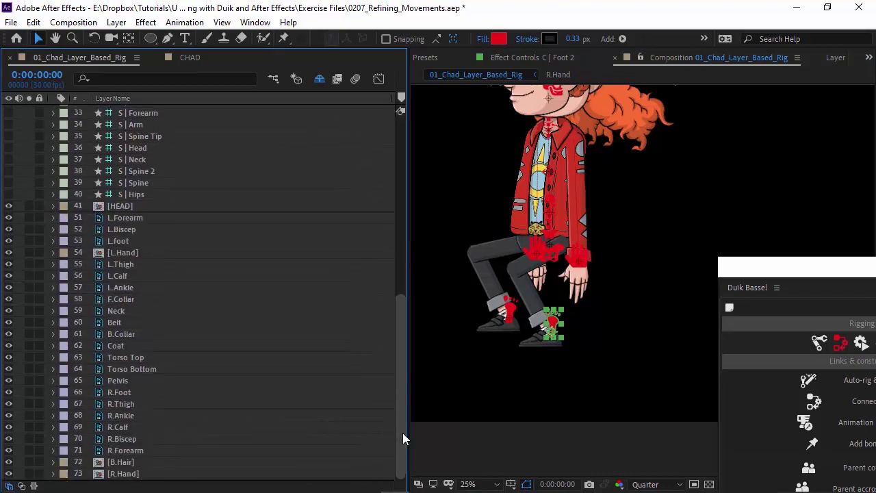
click(118, 344)
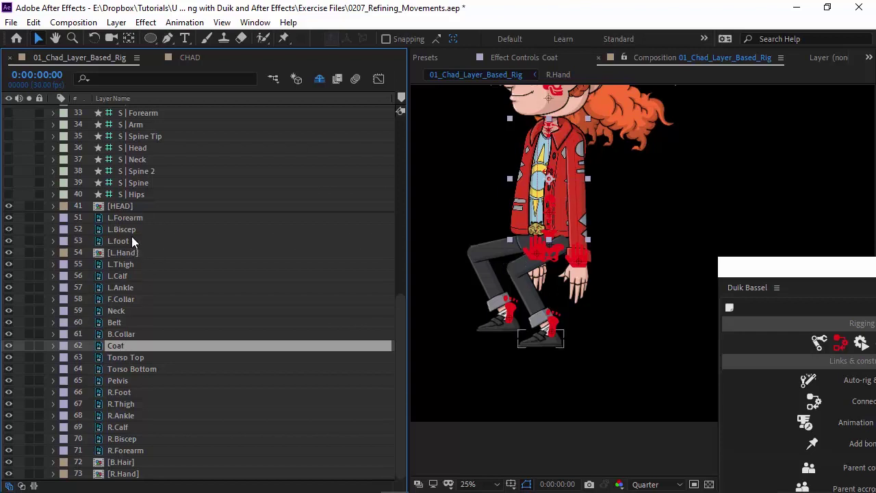
click(127, 266)
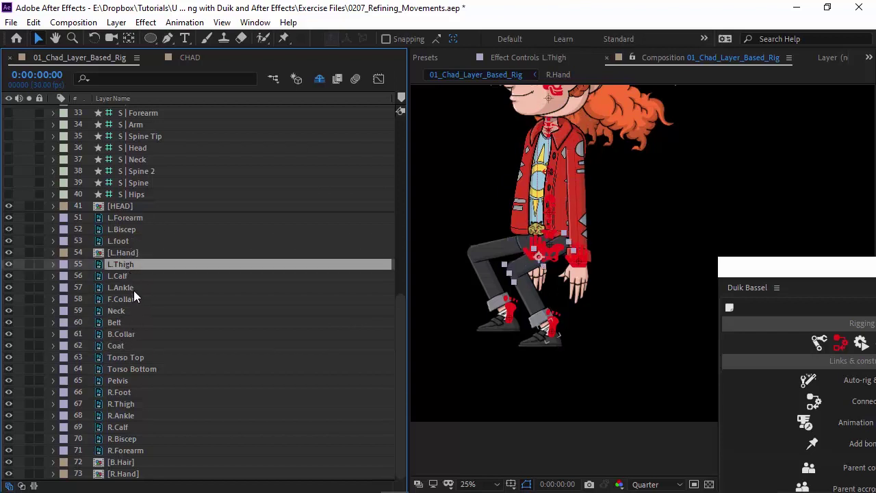
shift+click(131, 283)
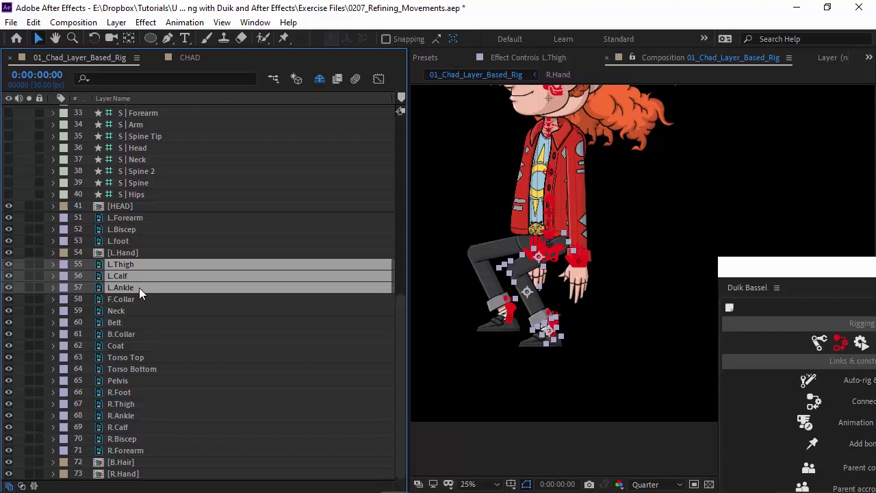
drag(139, 287, 139, 348)
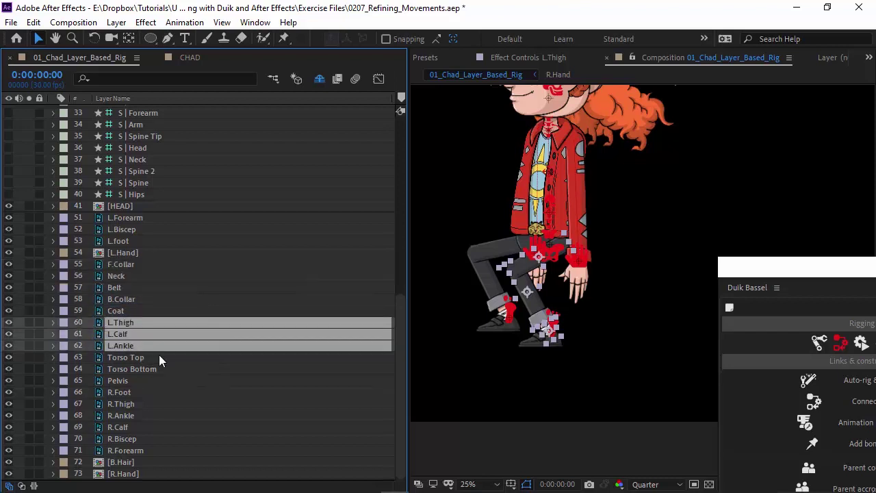
click(261, 392)
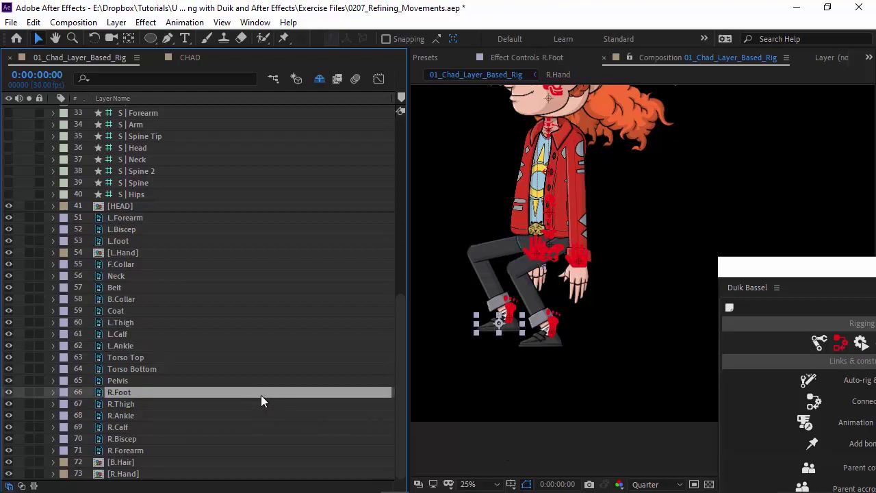
Bend Chad's spine with the C | Spine | Curve controller to test the torso.
click(554, 167)
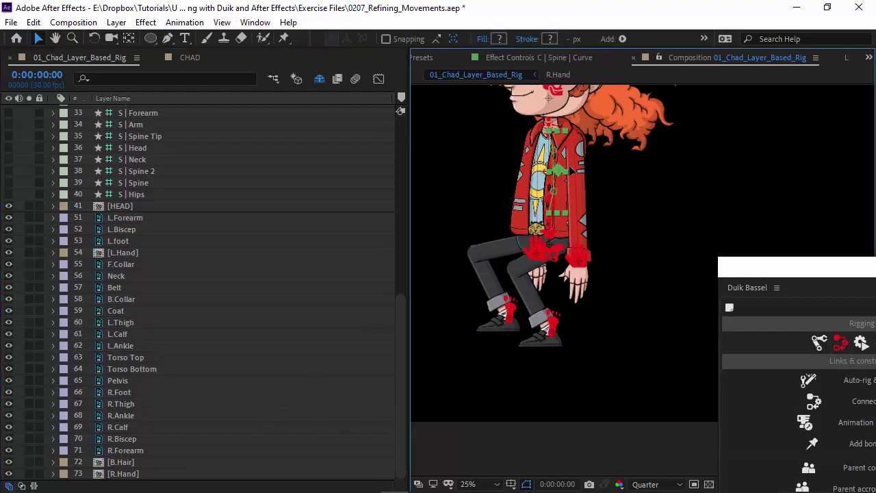
drag(571, 169, 572, 170)
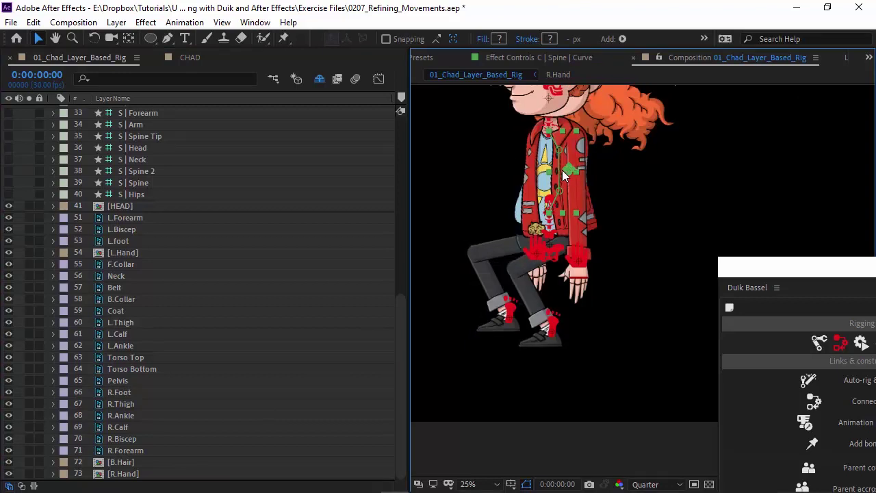
click(537, 172)
Hide the Coat layer and inspect the shirt artwork's deformation.
click(11, 314)
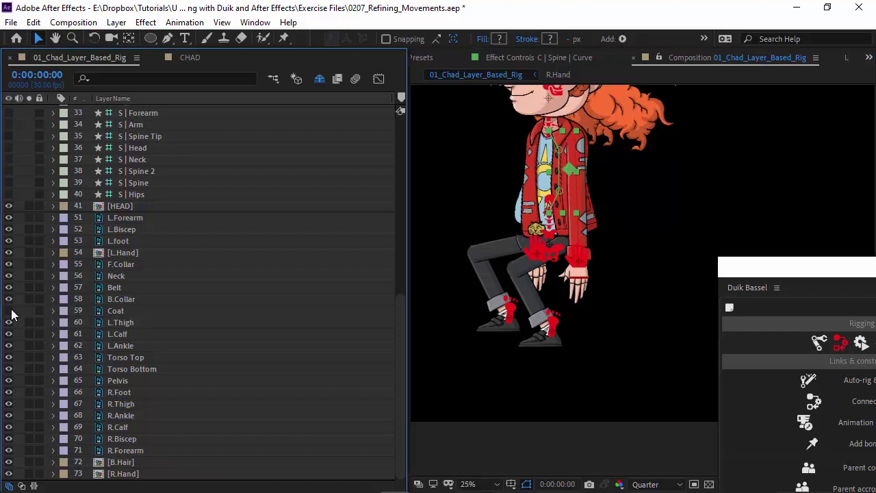
click(9, 310)
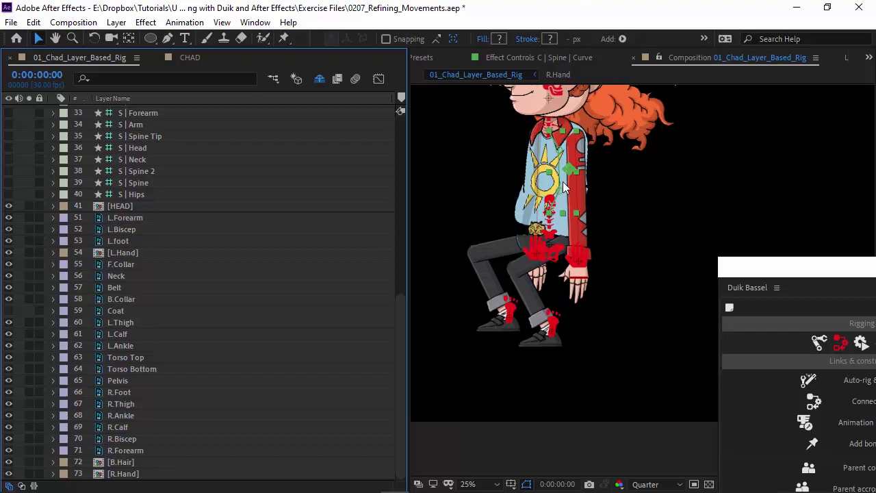
click(563, 186)
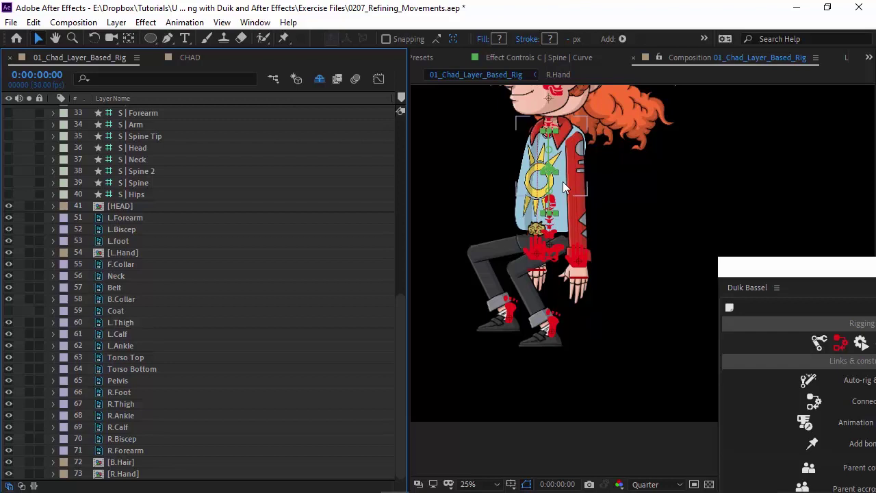
Set the C | Spine | Curve Position from 0.0,-12.0 back to 0.0,0.0.
drag(403, 330, 395, 134)
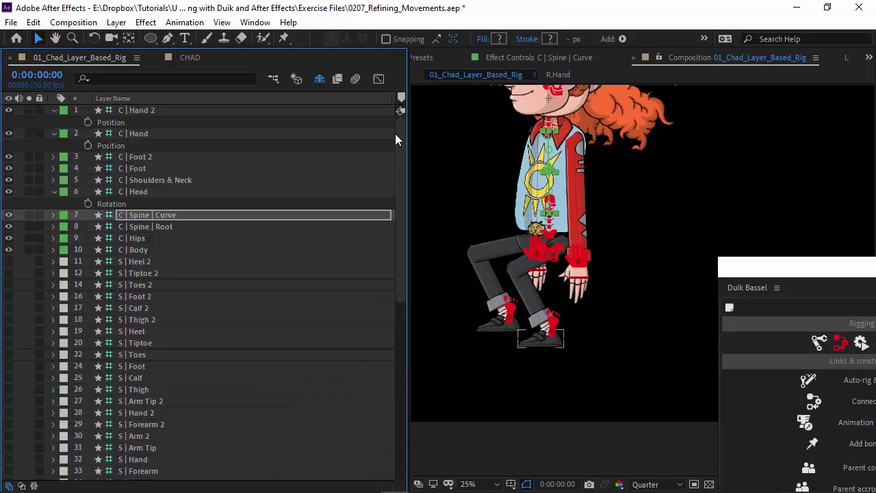
click(152, 216)
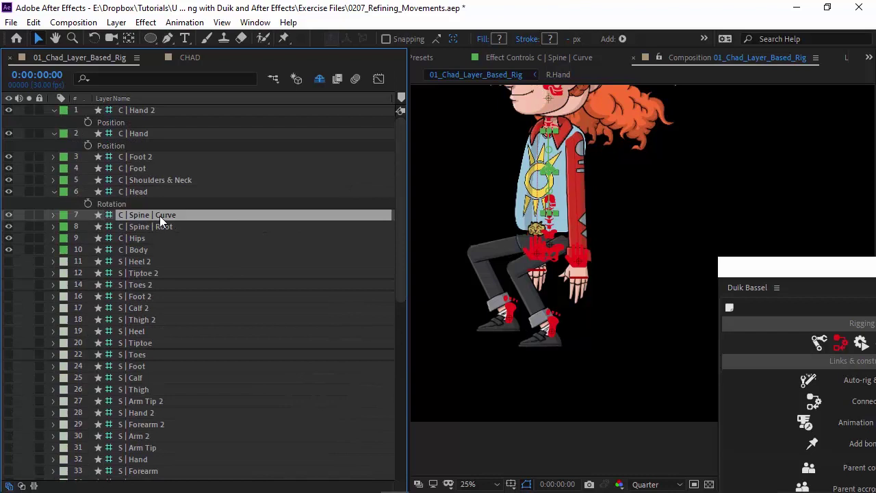
key(p)
drag(409, 229, 544, 213)
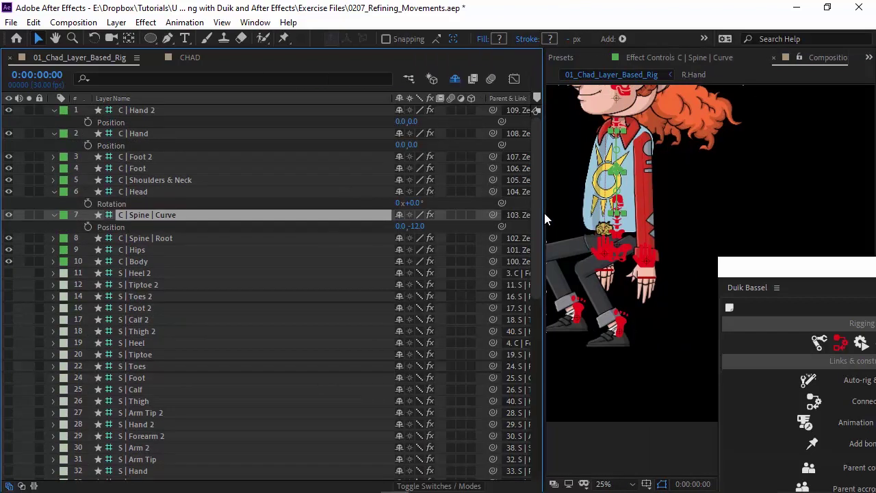
click(417, 226)
click(479, 224)
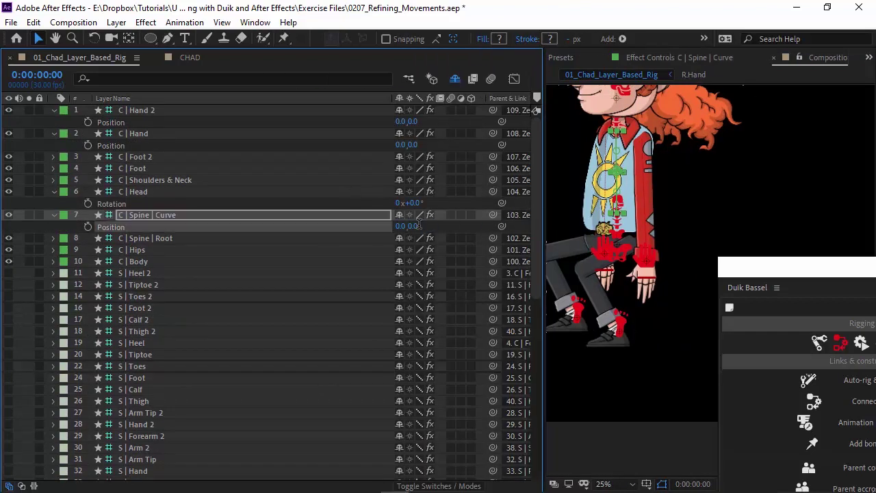
scroll(536, 219, down, 1)
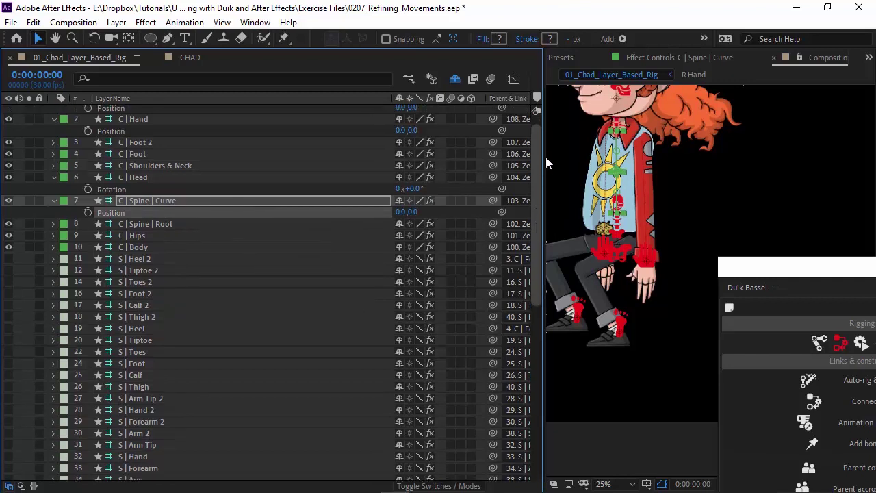
scroll(539, 199, up, 1)
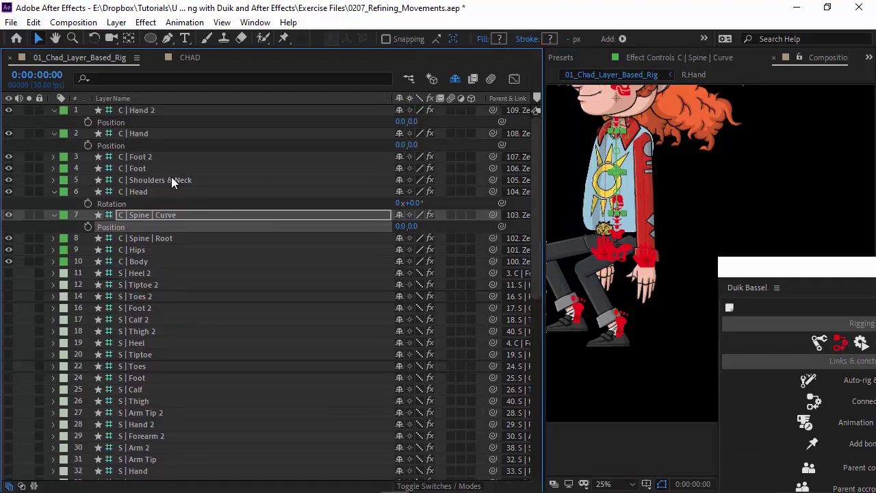